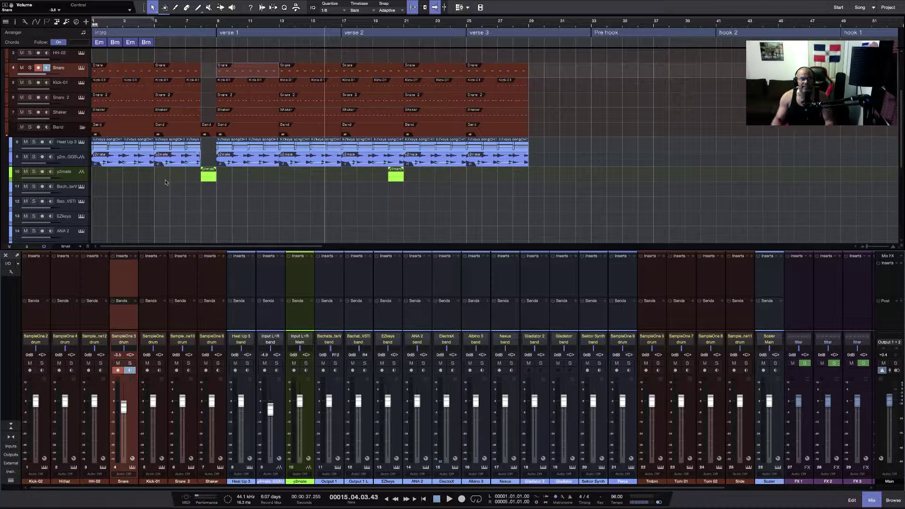
Solo the Heat Up 3 track and open its chord part in the note editor, resized to keep the tracks visible.
{"action": "left_click", "coordinate": [33, 142]}
{"action": "left_click", "coordinate": [69, 148]}
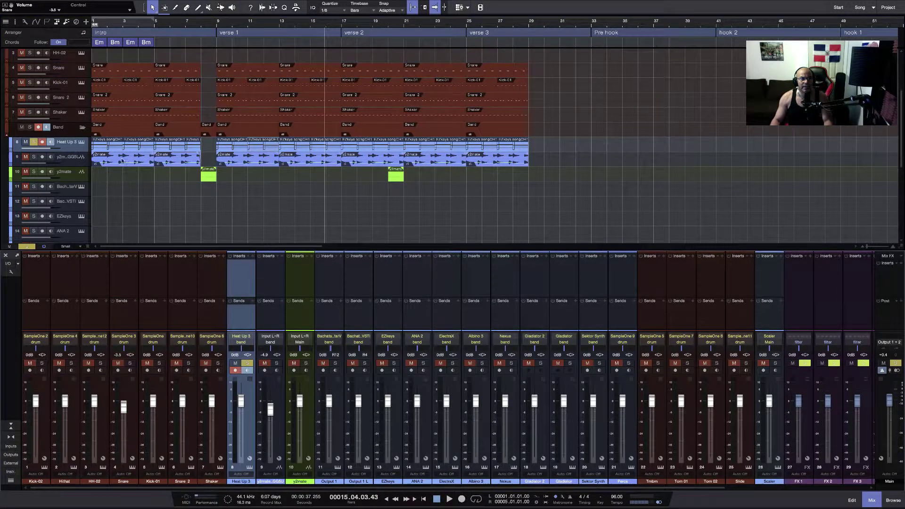
{"action": "double_click", "coordinate": [130, 149]}
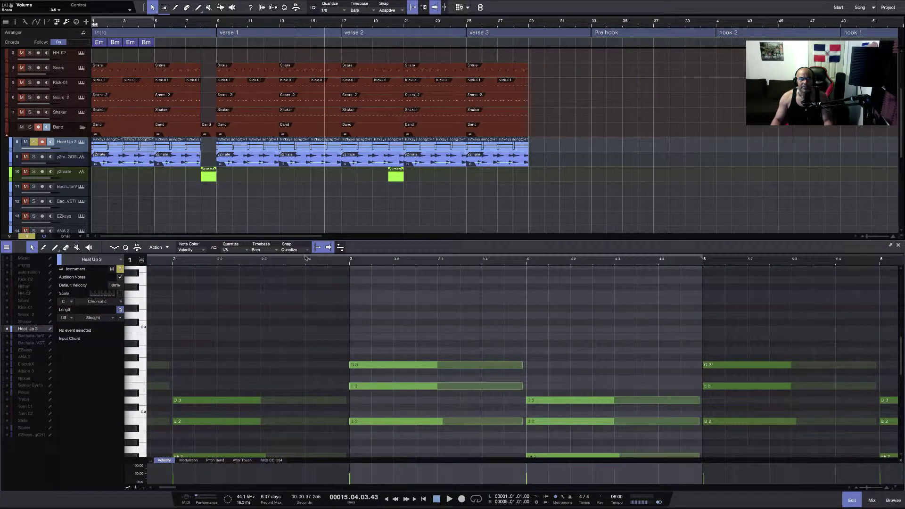
{"action": "left_click_drag", "start_coordinate": [308, 238], "coordinate": [308, 146]}
{"action": "scroll", "coordinate": [220, 303], "scroll_direction": "left", "scroll_amount": 3}
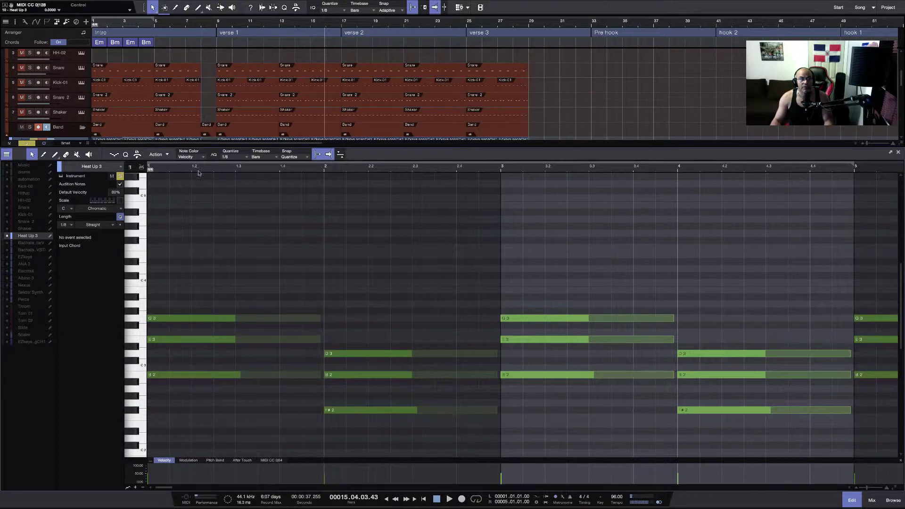
{"action": "left_click_drag", "start_coordinate": [211, 147], "coordinate": [206, 230]}
Play the soloed Heat Up 3 chords from the song start with looping enabled over bars 1 to 5, and stop playback.
{"action": "left_click", "coordinate": [424, 499]}
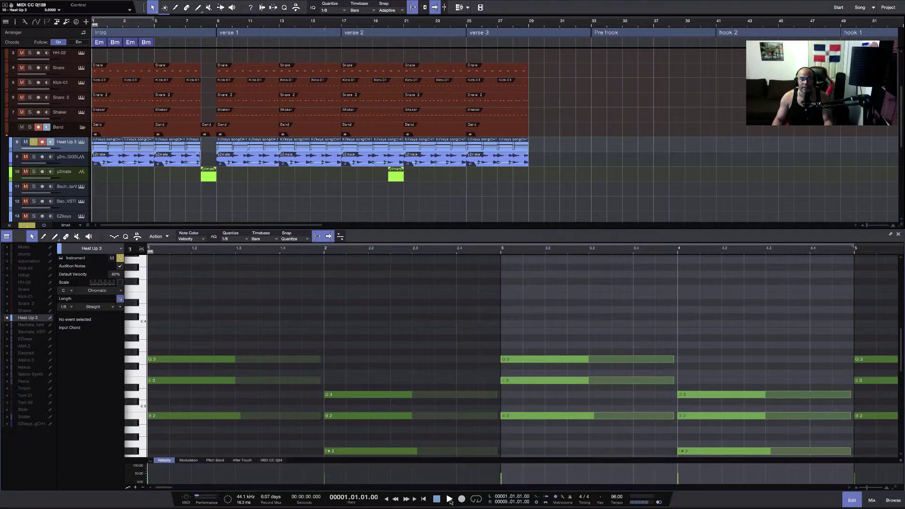
{"action": "left_click", "coordinate": [449, 500]}
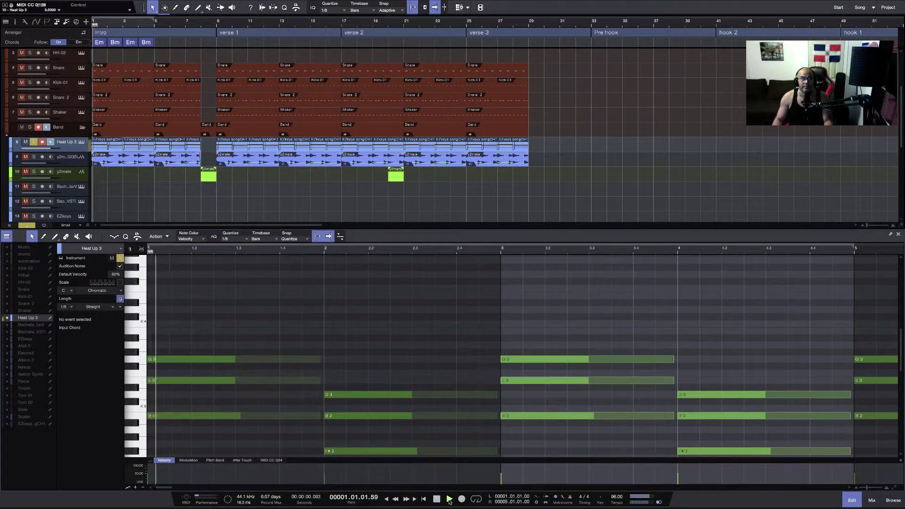
{"action": "left_click", "coordinate": [477, 500]}
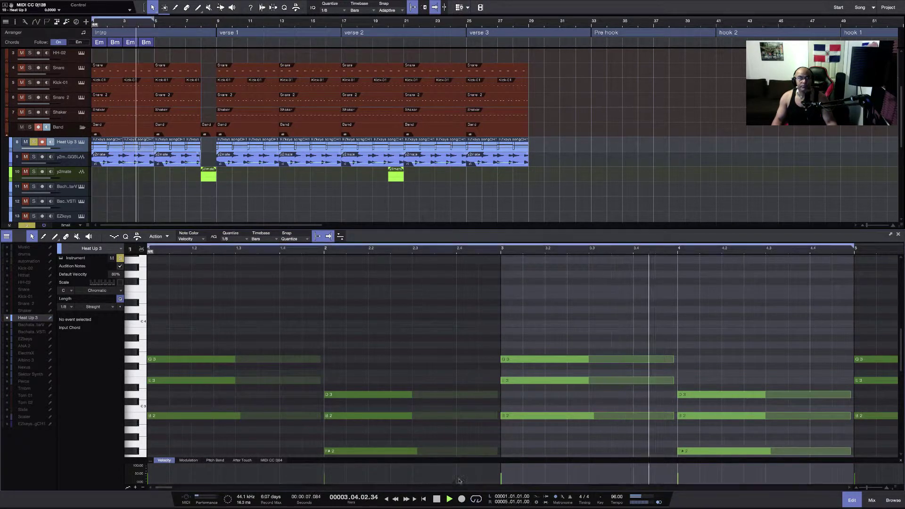
{"action": "left_click", "coordinate": [447, 501]}
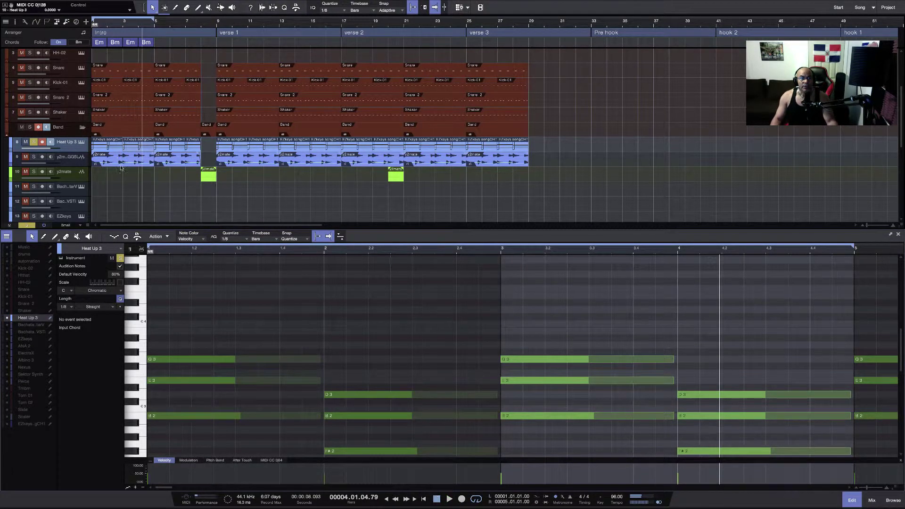
Solo the audio track 9 together with Heat Up 3 and play the loop from the song start.
{"action": "left_click", "coordinate": [33, 157]}
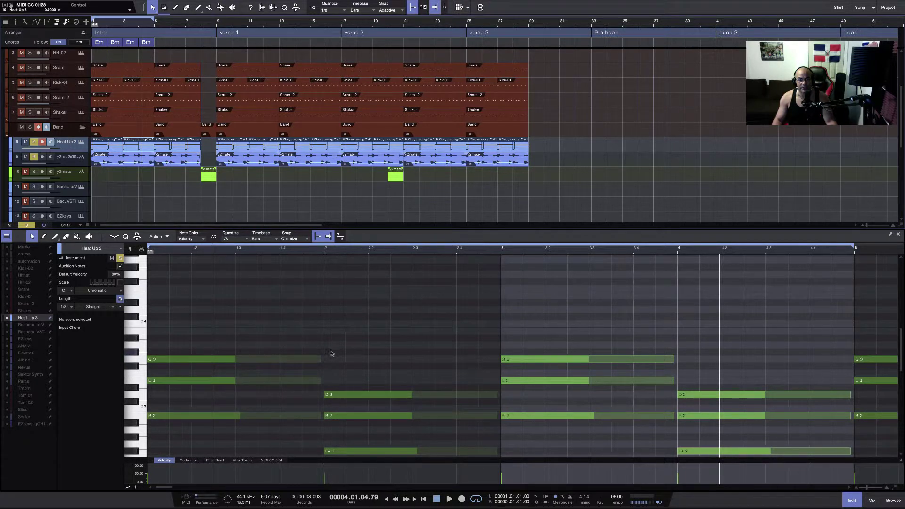
{"action": "left_click", "coordinate": [424, 499]}
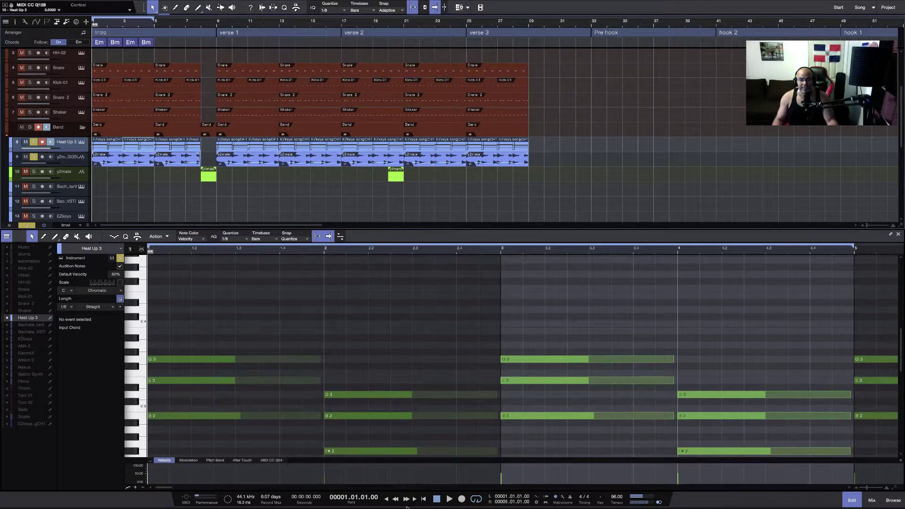
{"action": "left_click", "coordinate": [448, 499]}
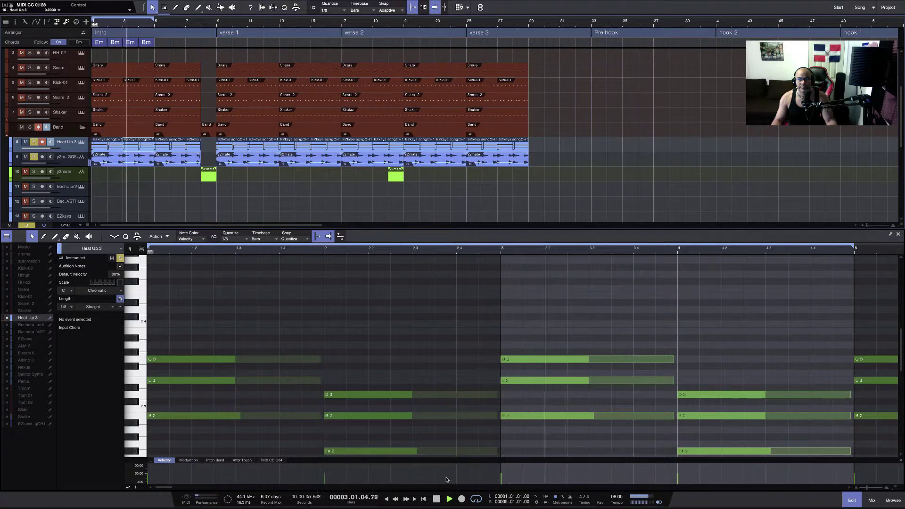
{"action": "left_click", "coordinate": [437, 500]}
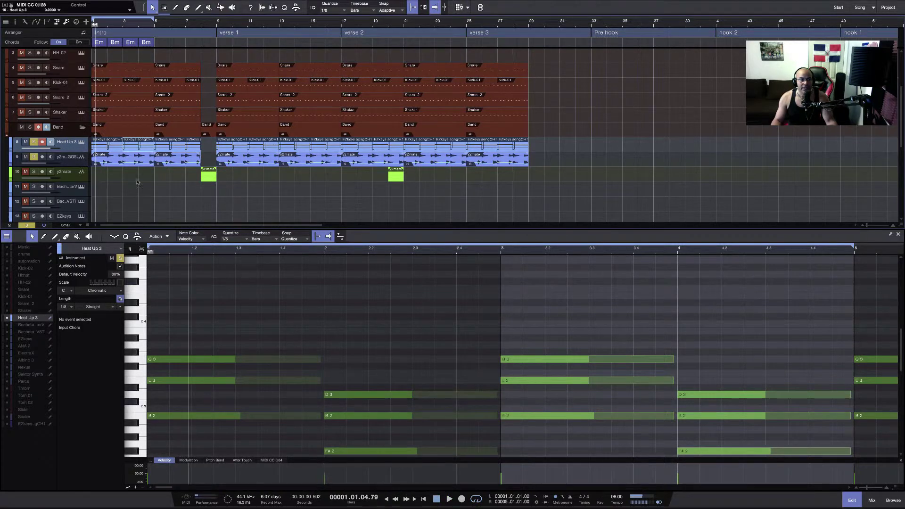
Display the Snare 2 and first Kick-01 parts in the note editor, play the loop briefly and return to the song start.
{"action": "left_click", "coordinate": [116, 96]}
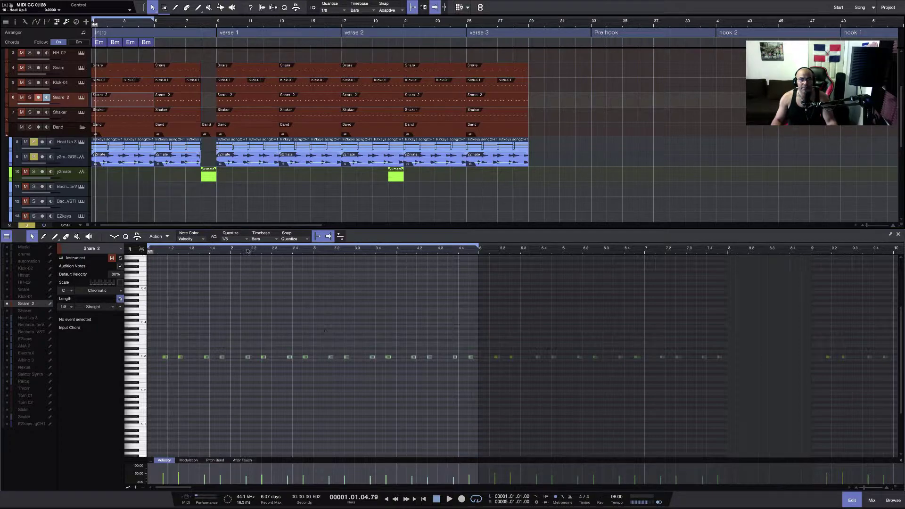
{"action": "left_click", "coordinate": [106, 86]}
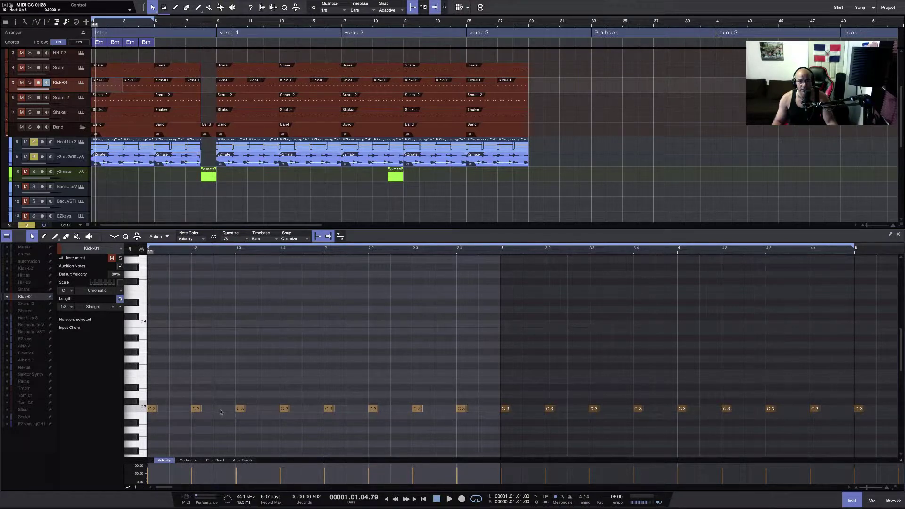
{"action": "left_click", "coordinate": [424, 499]}
{"action": "key", "text": "space"}
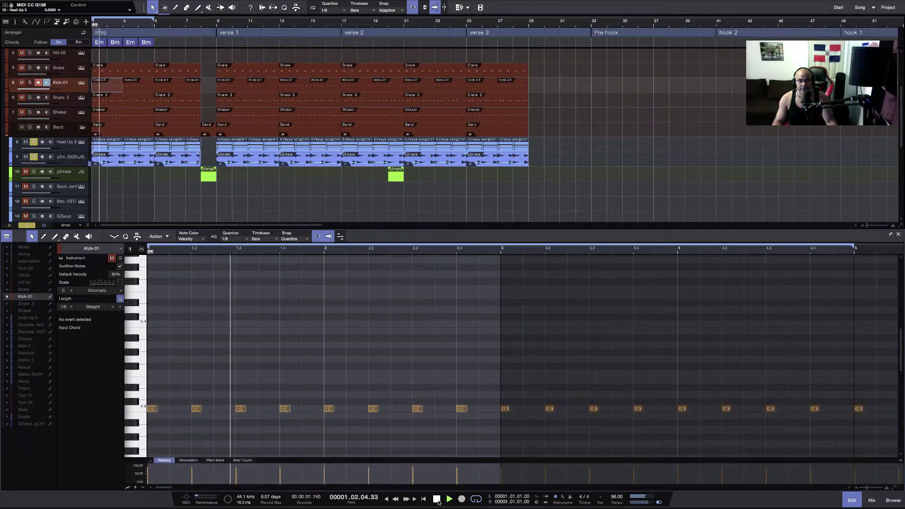
{"action": "left_click", "coordinate": [437, 499]}
{"action": "left_click", "coordinate": [423, 499]}
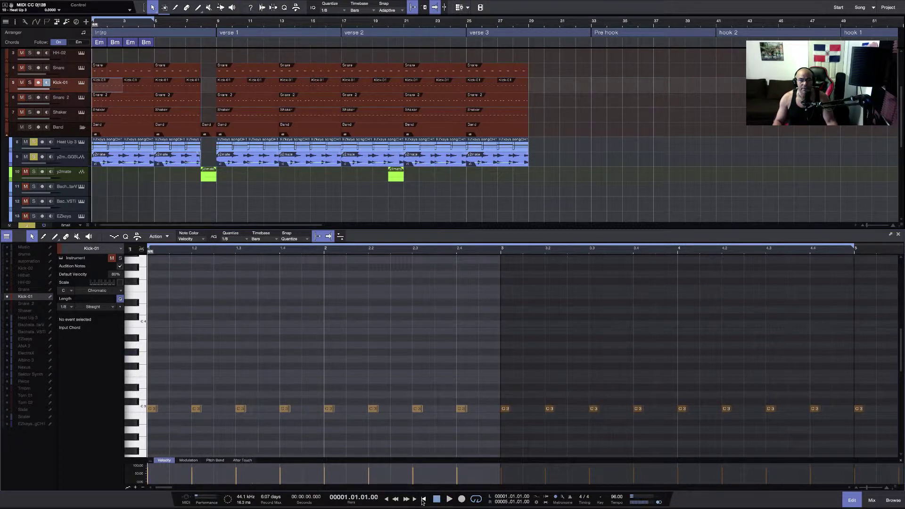
Solo the Kick-01 track with the other soloed tracks and play the loop.
{"action": "left_click", "coordinate": [30, 83]}
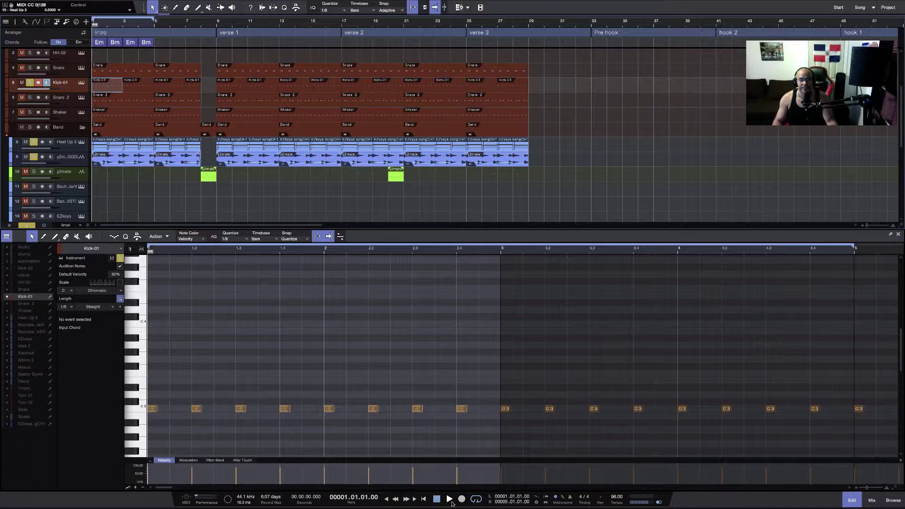
{"action": "left_click", "coordinate": [449, 499]}
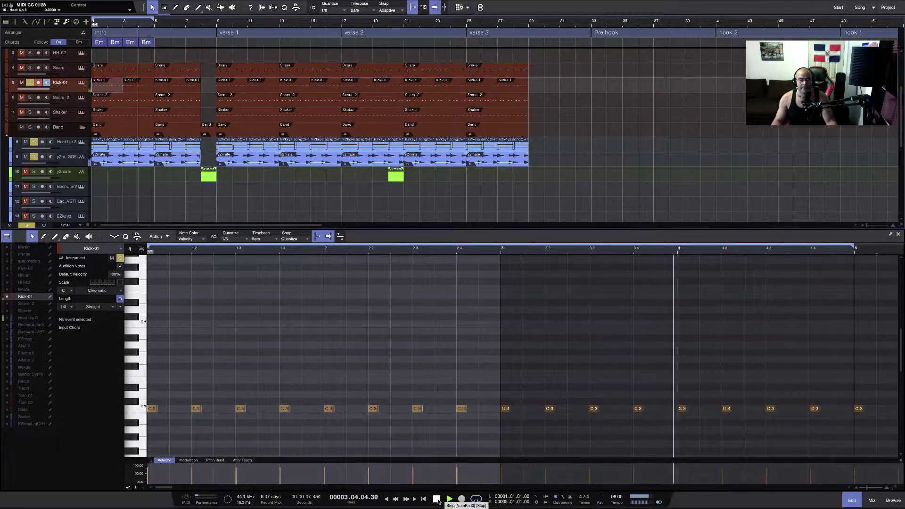
{"action": "left_click", "coordinate": [438, 500]}
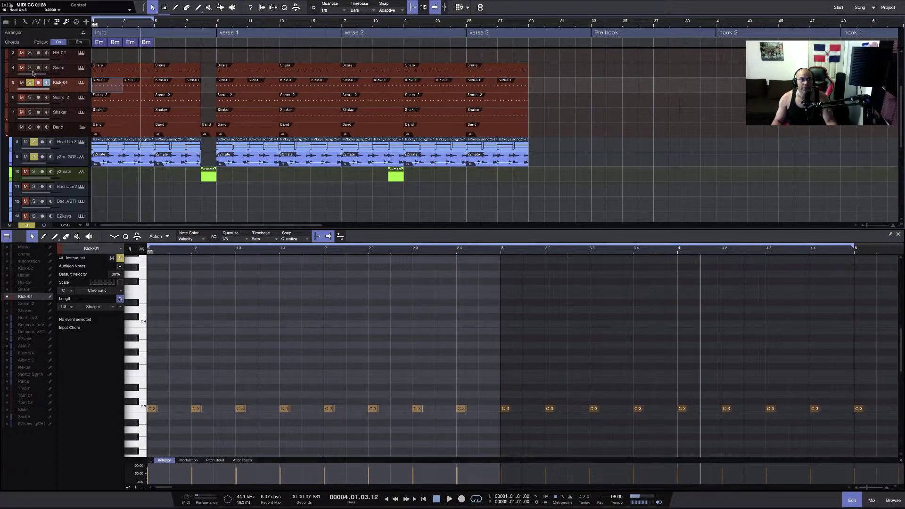
Add the Snare track to the solos, display its notes in the editor and play the loop from the song start.
{"action": "left_click", "coordinate": [33, 72]}
{"action": "scroll", "coordinate": [182, 180], "scroll_direction": "up", "scroll_amount": 1}
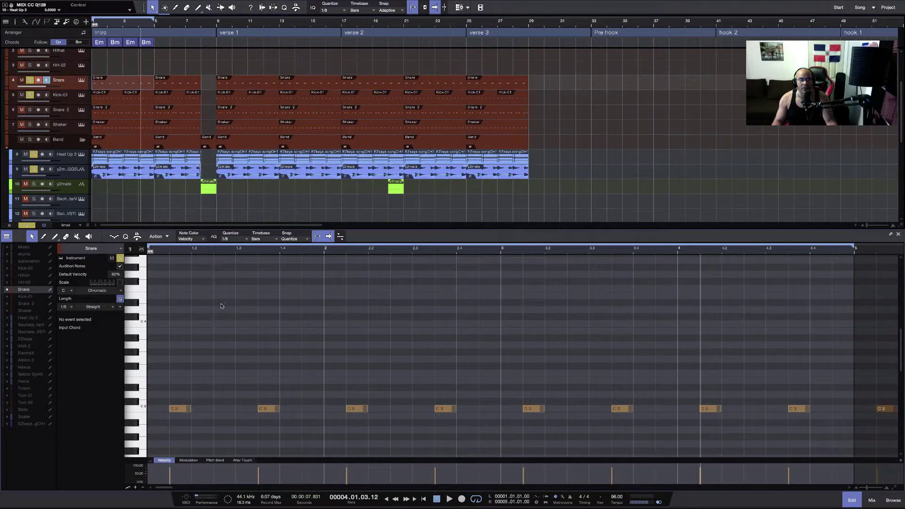
{"action": "scroll", "coordinate": [236, 325], "scroll_direction": "up", "scroll_amount": 1}
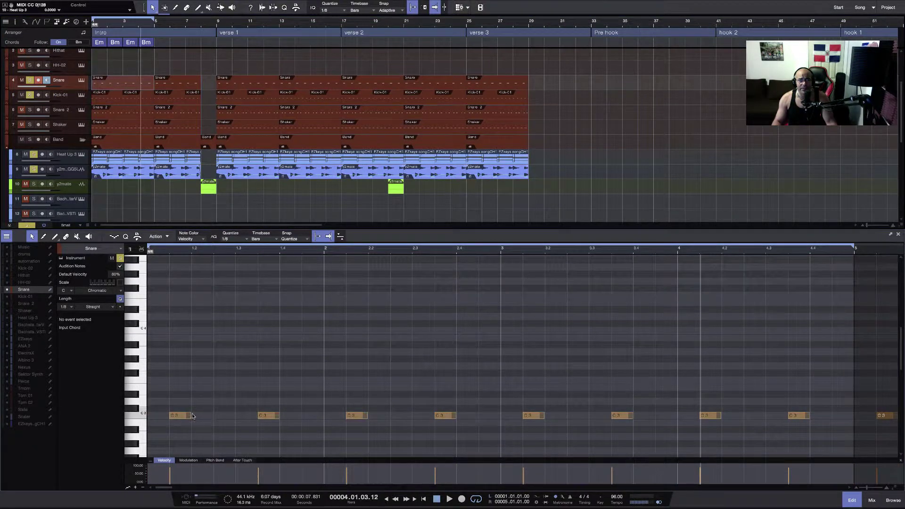
{"action": "scroll", "coordinate": [192, 415], "scroll_direction": "down", "scroll_amount": 1}
{"action": "mouse_move", "coordinate": [185, 415]}
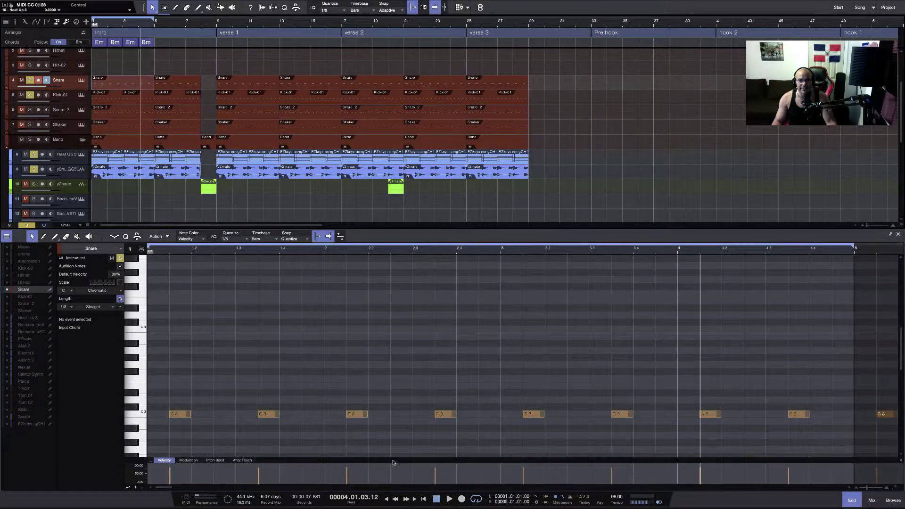
{"action": "left_click", "coordinate": [423, 499]}
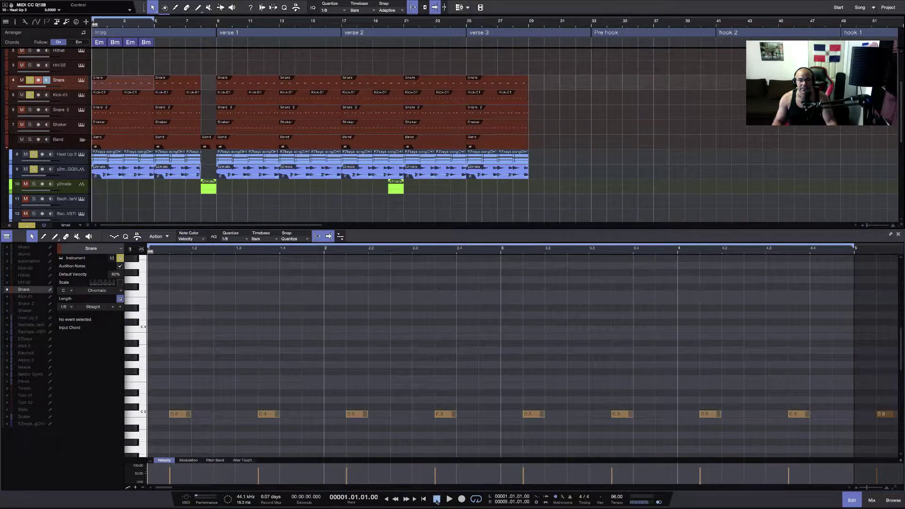
{"action": "left_click", "coordinate": [449, 499]}
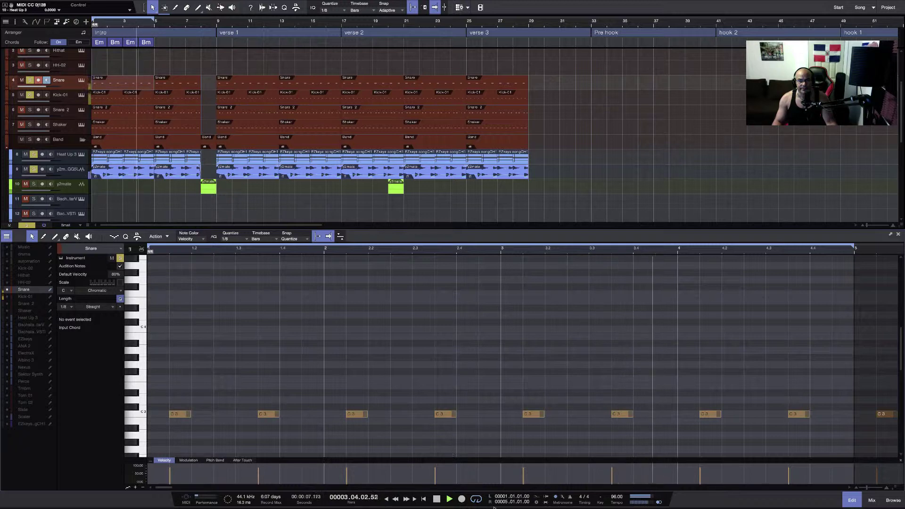
{"action": "key", "text": "space"}
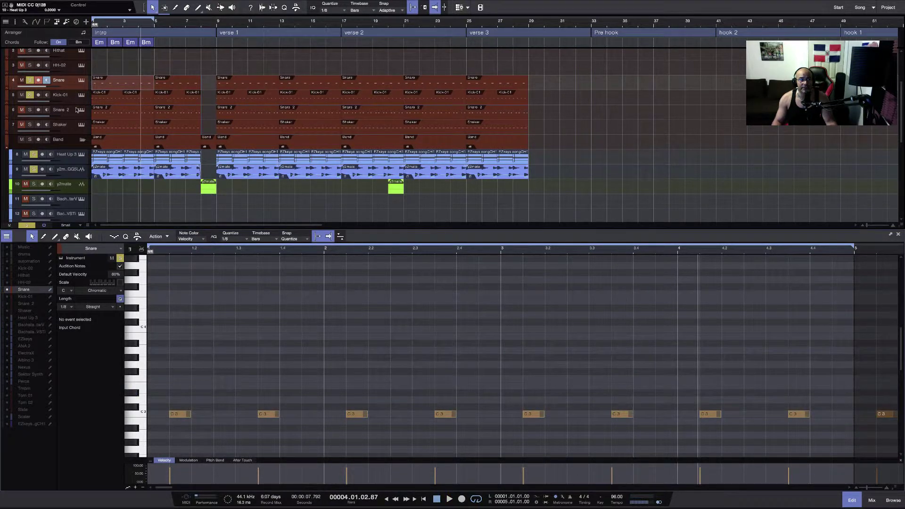
Solo the Snare 2 and Shaker tracks with the Shaker notes shown in the editor, and play the loop from the start.
{"action": "left_click", "coordinate": [30, 110]}
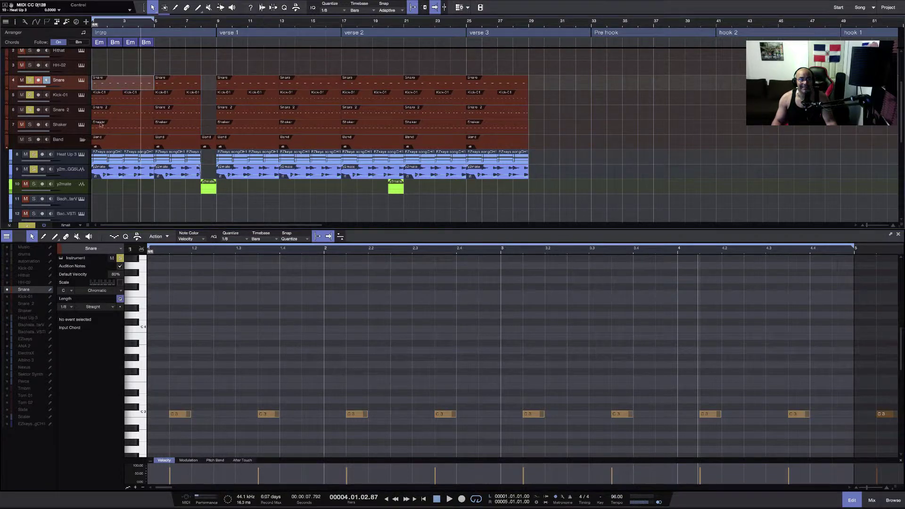
{"action": "left_click", "coordinate": [118, 122]}
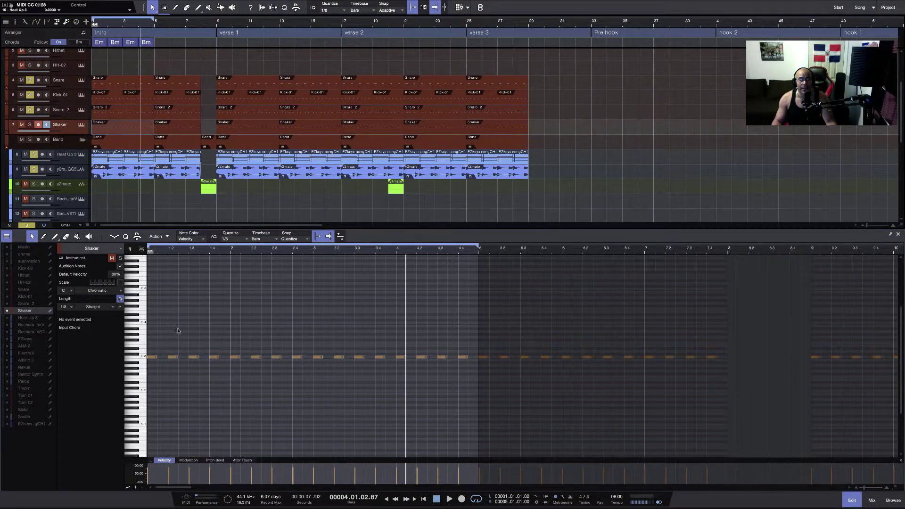
{"action": "scroll", "coordinate": [161, 256], "scroll_direction": "up", "scroll_amount": 2}
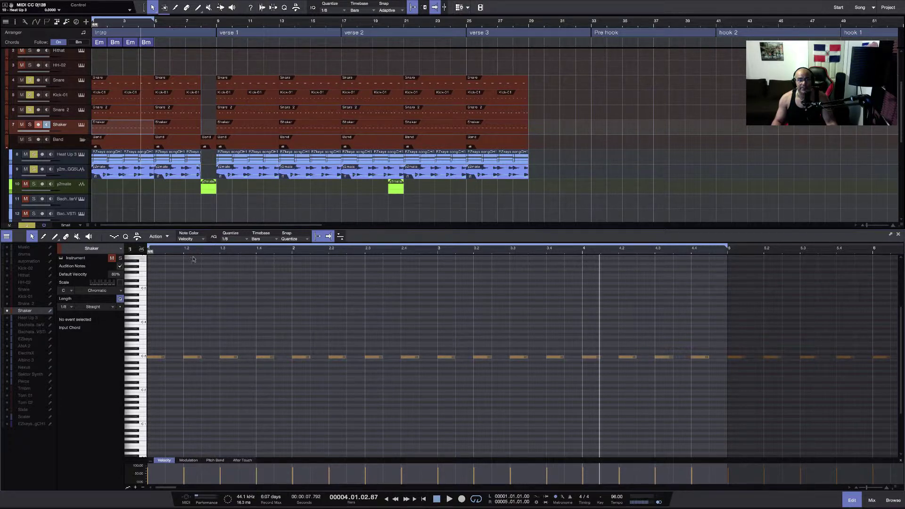
{"action": "left_click", "coordinate": [29, 126]}
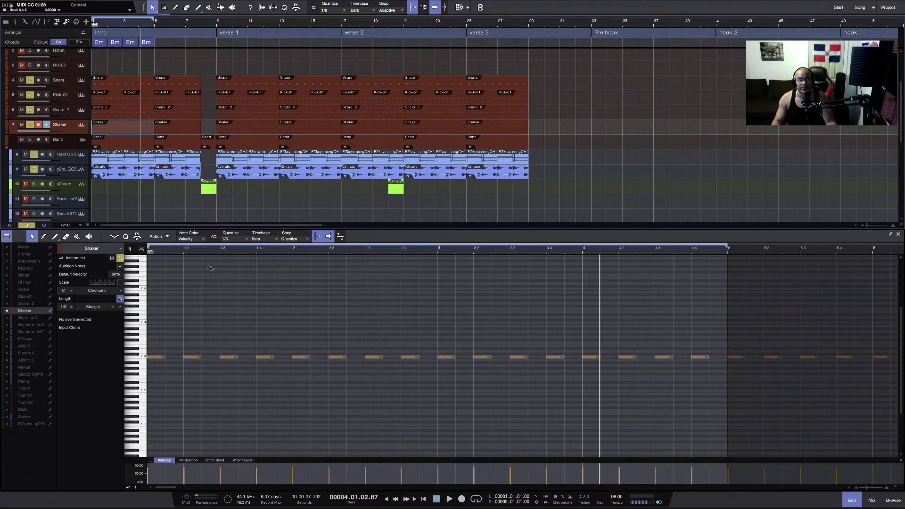
{"action": "left_click", "coordinate": [425, 500]}
{"action": "left_click", "coordinate": [449, 500]}
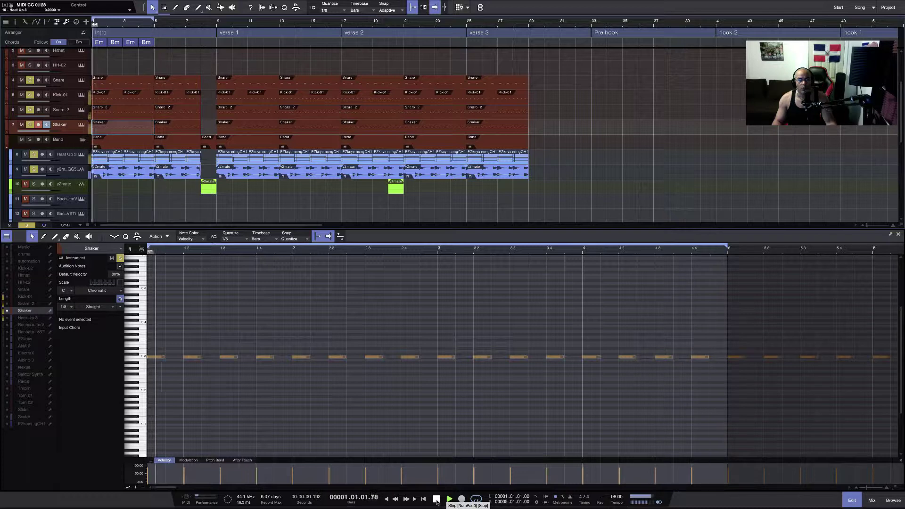
{"action": "left_click", "coordinate": [437, 500]}
Turn off looping, clear all track solos and play the full arrangement from the song start.
{"action": "left_click", "coordinate": [476, 500]}
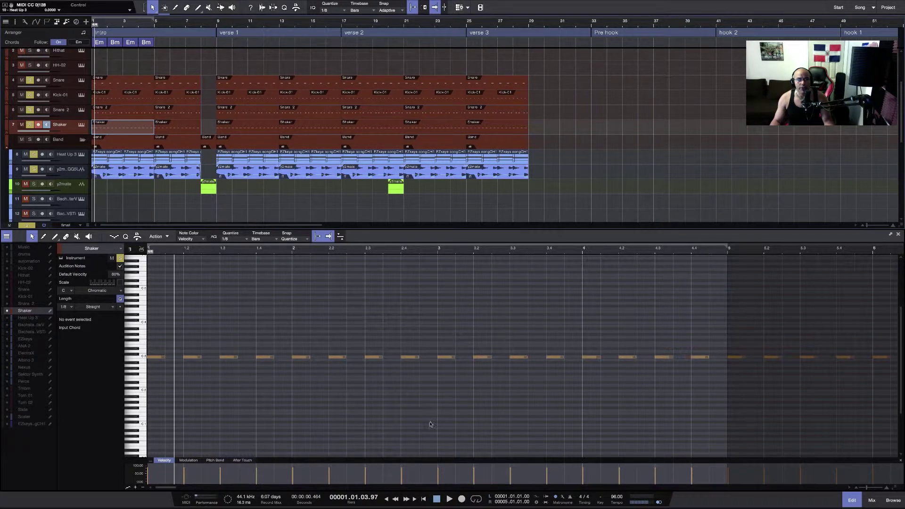
{"action": "scroll", "coordinate": [430, 425], "scroll_direction": "right", "scroll_amount": 3}
{"action": "scroll", "coordinate": [430, 424], "scroll_direction": "up", "scroll_amount": 1}
{"action": "left_click", "coordinate": [425, 500]}
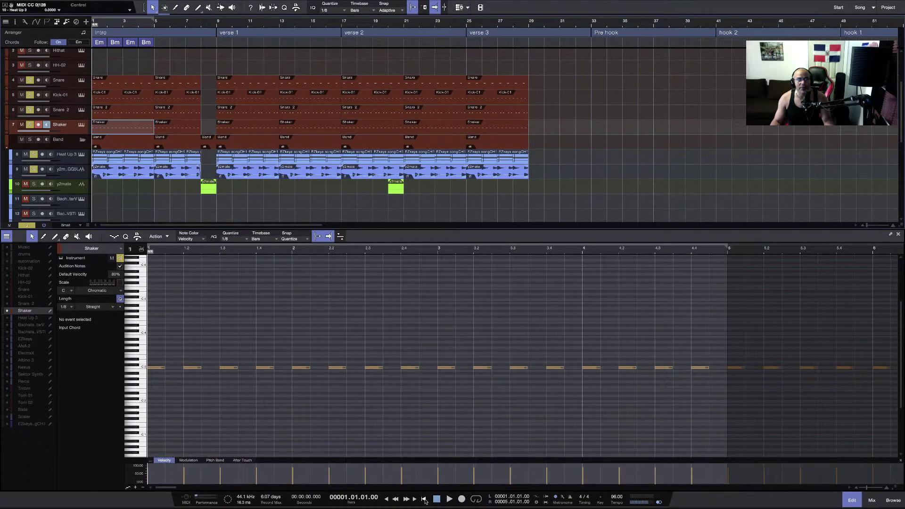
{"action": "left_click", "coordinate": [27, 226]}
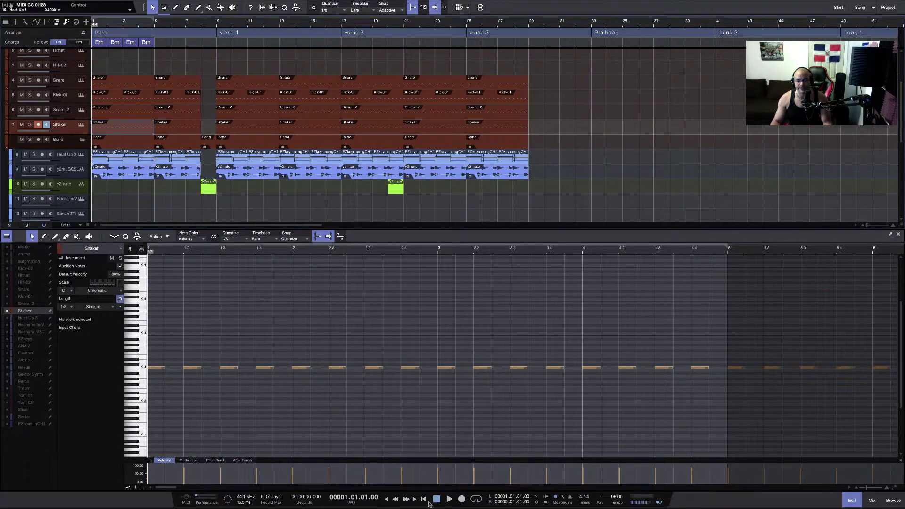
{"action": "left_click", "coordinate": [450, 500]}
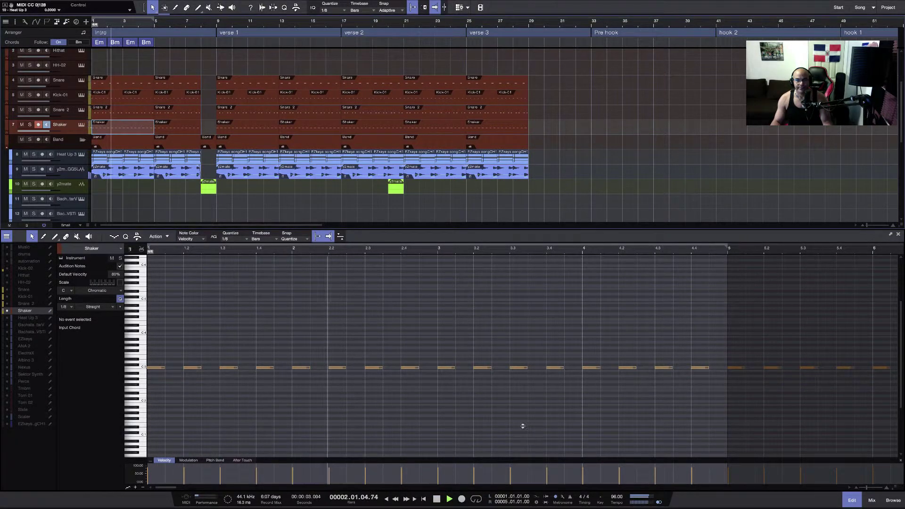
Examine the Heat Up 3 chord notes from bar 13 onward during playback, and stop the song with the mixer shown.
{"action": "left_click", "coordinate": [872, 499]}
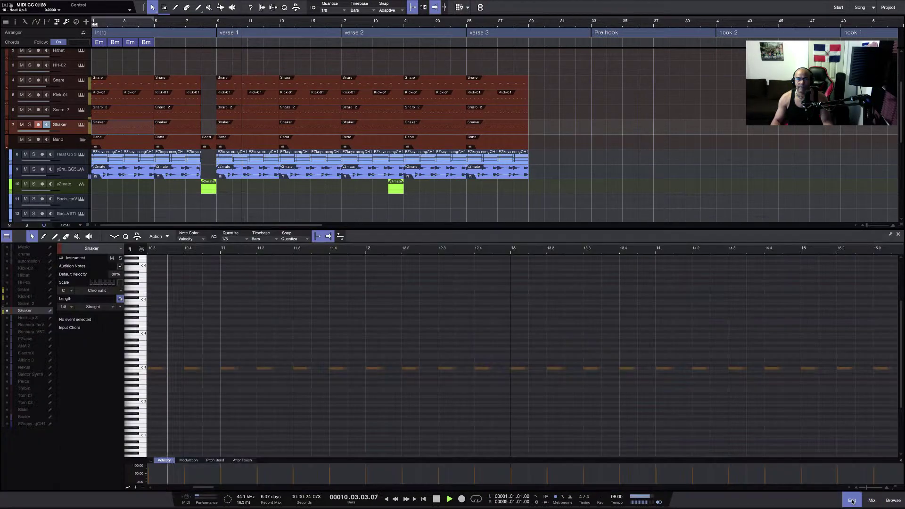
{"action": "left_click", "coordinate": [853, 501]}
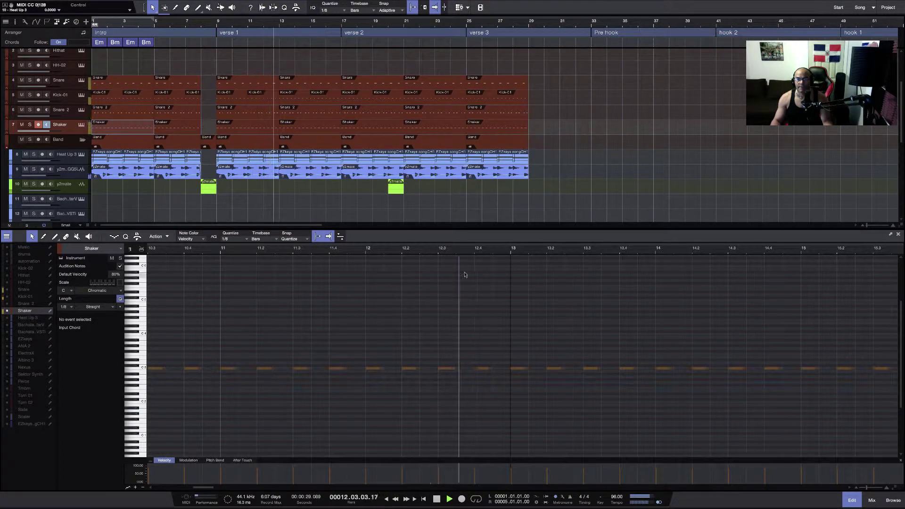
{"action": "key", "text": "Down"}
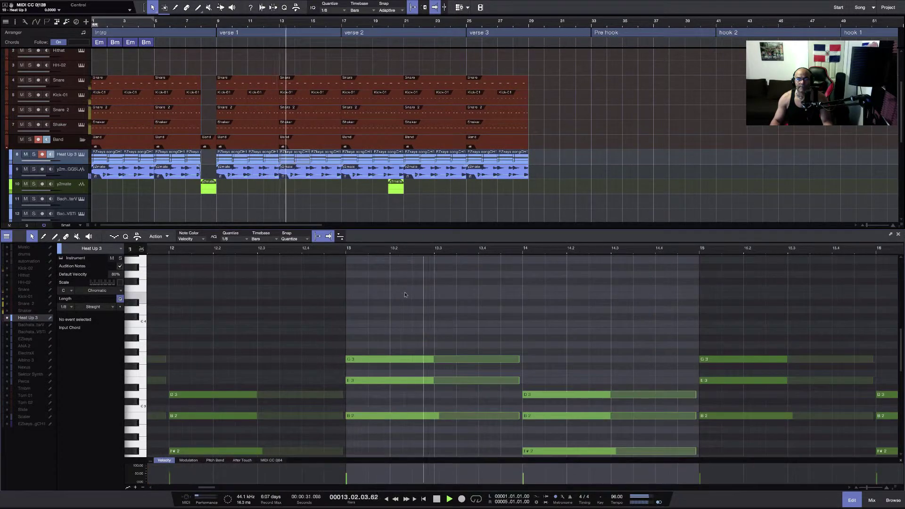
{"action": "scroll", "coordinate": [564, 362], "scroll_direction": "down", "scroll_amount": 3}
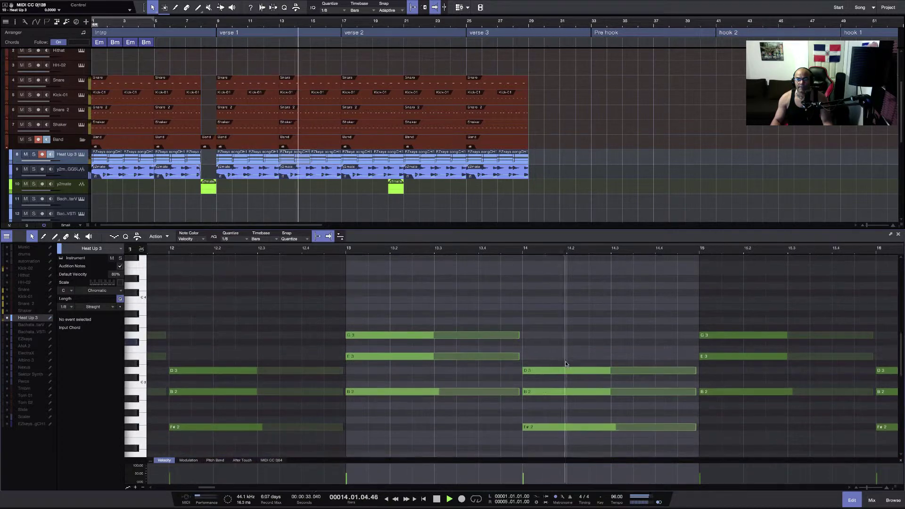
{"action": "scroll", "coordinate": [565, 361], "scroll_direction": "down", "scroll_amount": 2}
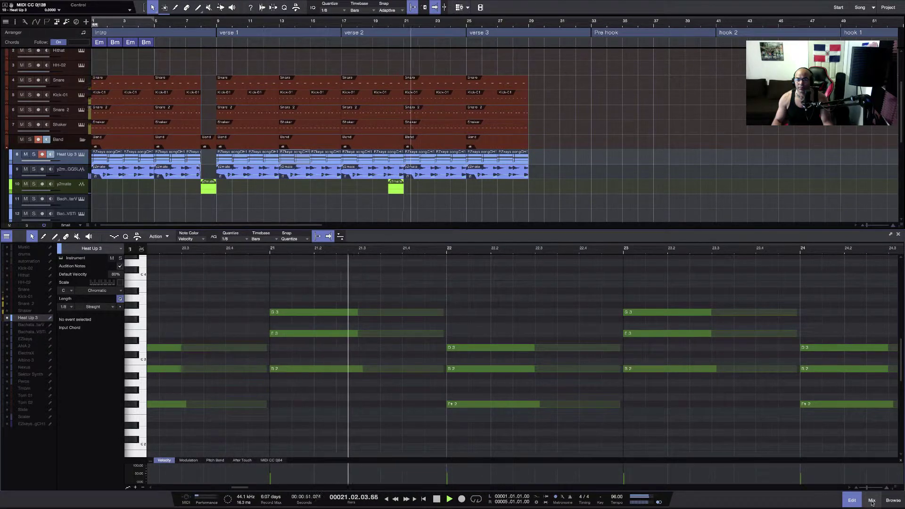
{"action": "left_click", "coordinate": [872, 500]}
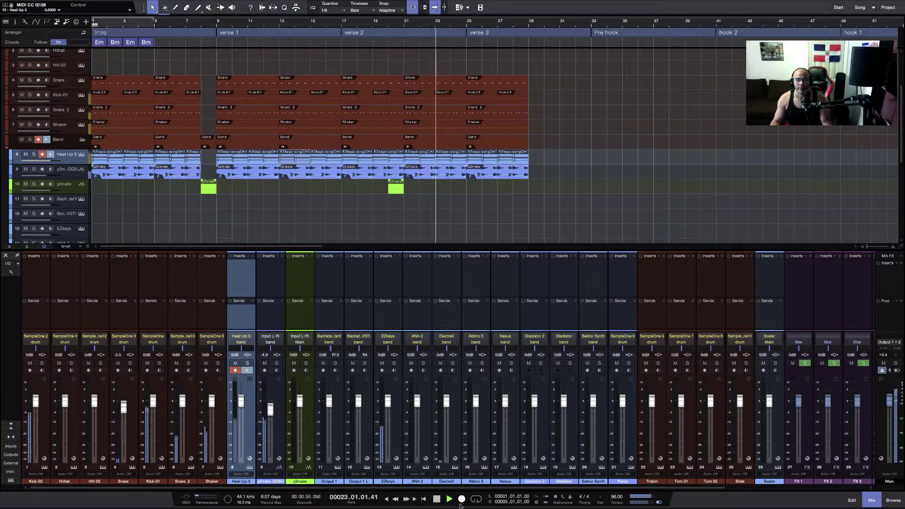
{"action": "left_click", "coordinate": [436, 502]}
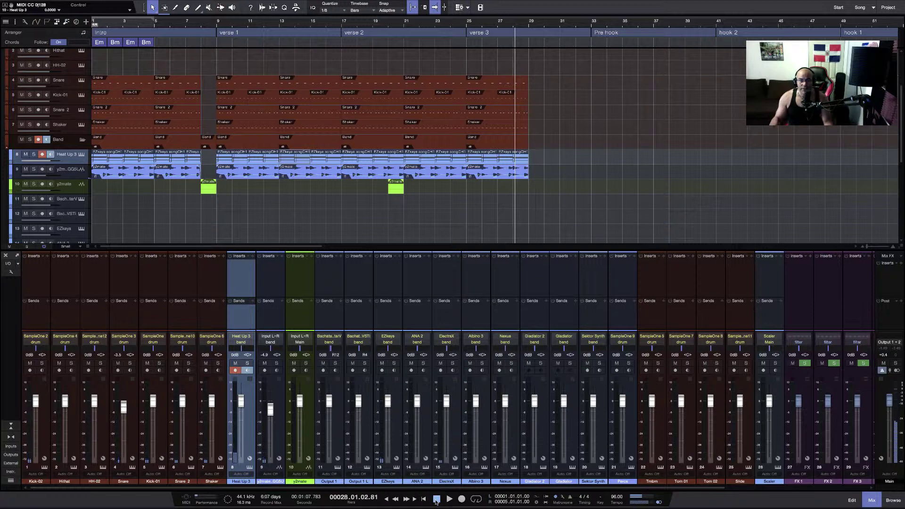